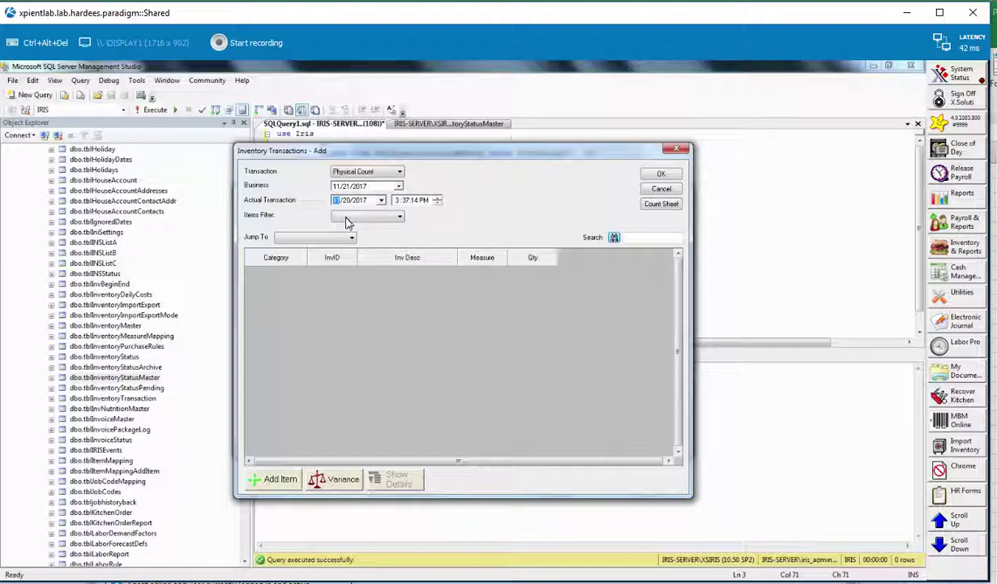
# - List all items in the physical count and enter a quantity of 500 cases for BAG, FUNBRAIN
pyautogui.click(397, 217)
pyautogui.click(354, 249)
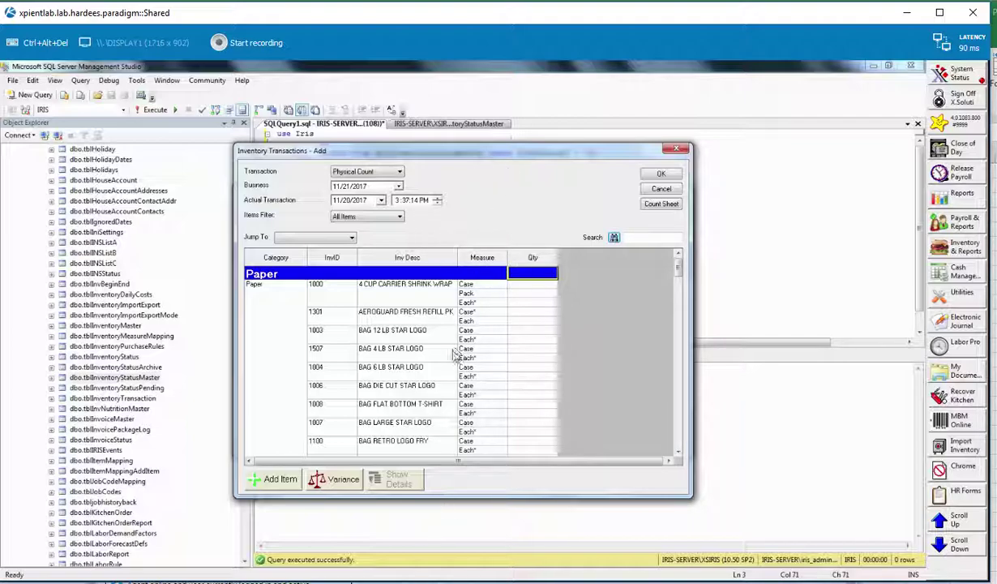
pyautogui.click(679, 436)
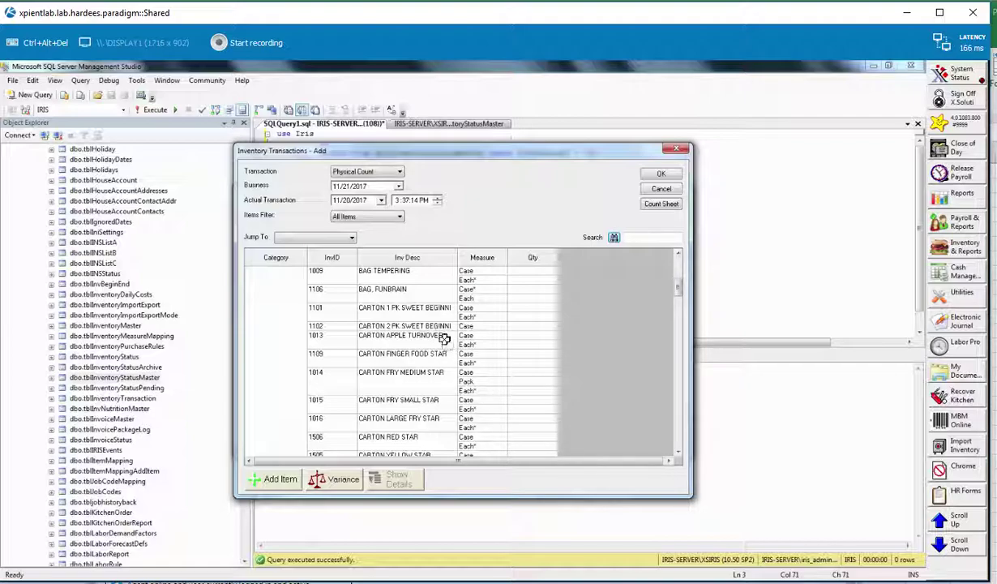
pyautogui.click(551, 291)
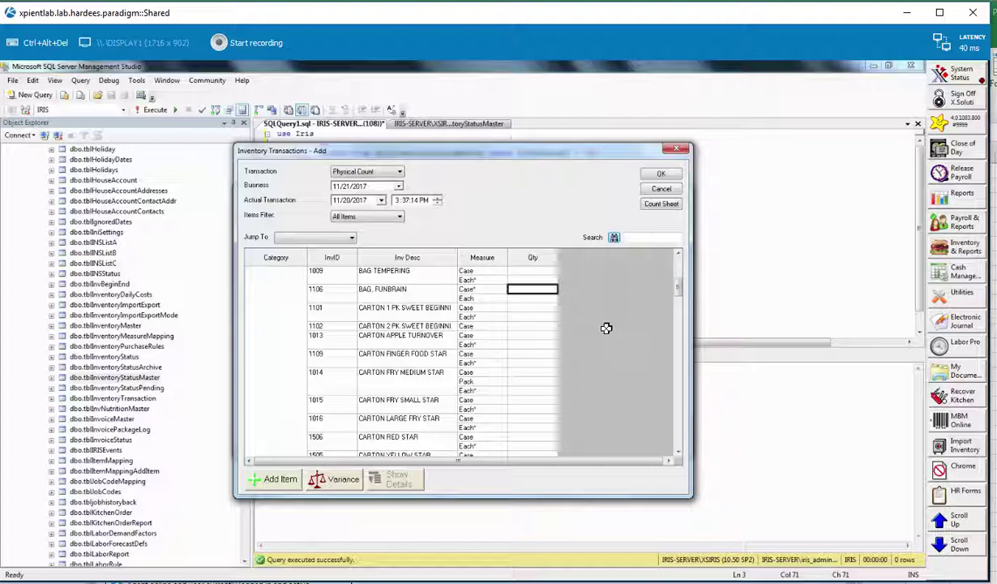
pyautogui.write('100')
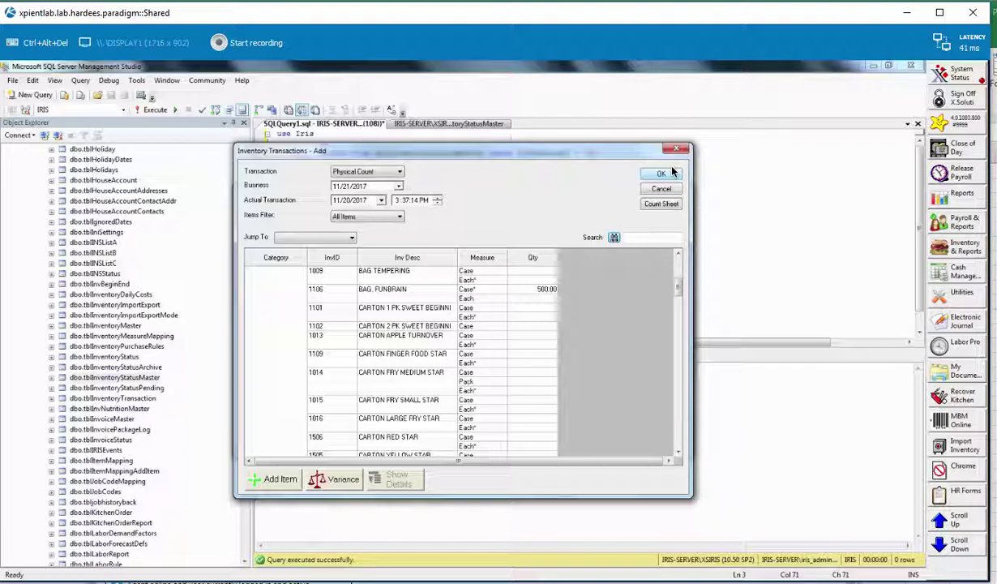
# - Save and post the physical count, then reopen the posted transaction and view its ITE Variance report
pyautogui.click(661, 174)
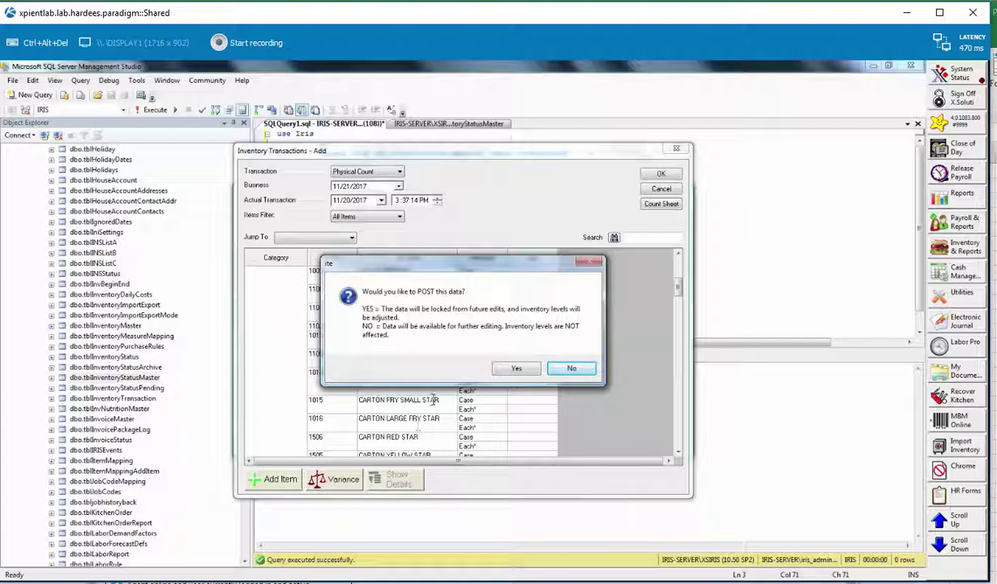
pyautogui.click(517, 368)
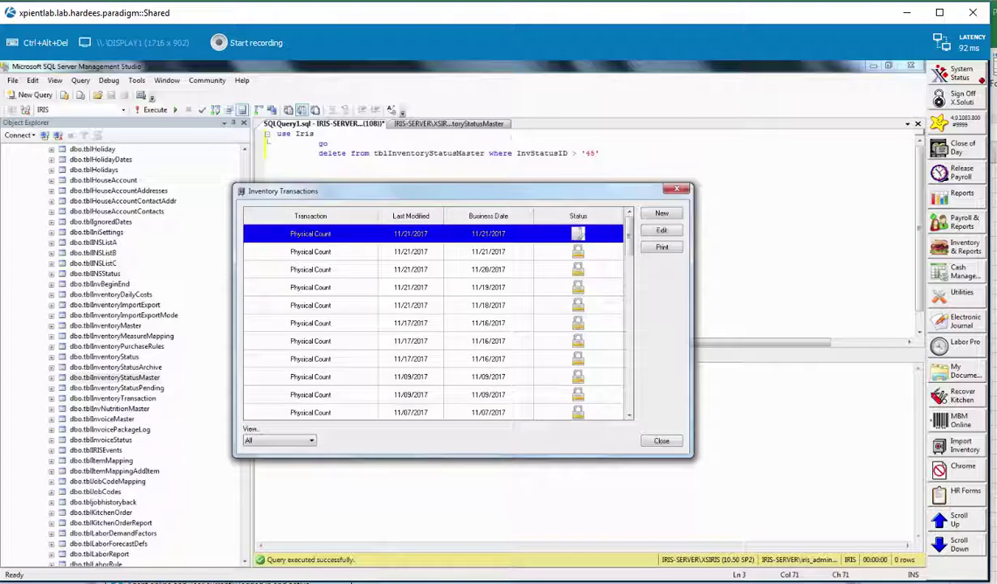
pyautogui.click(502, 350)
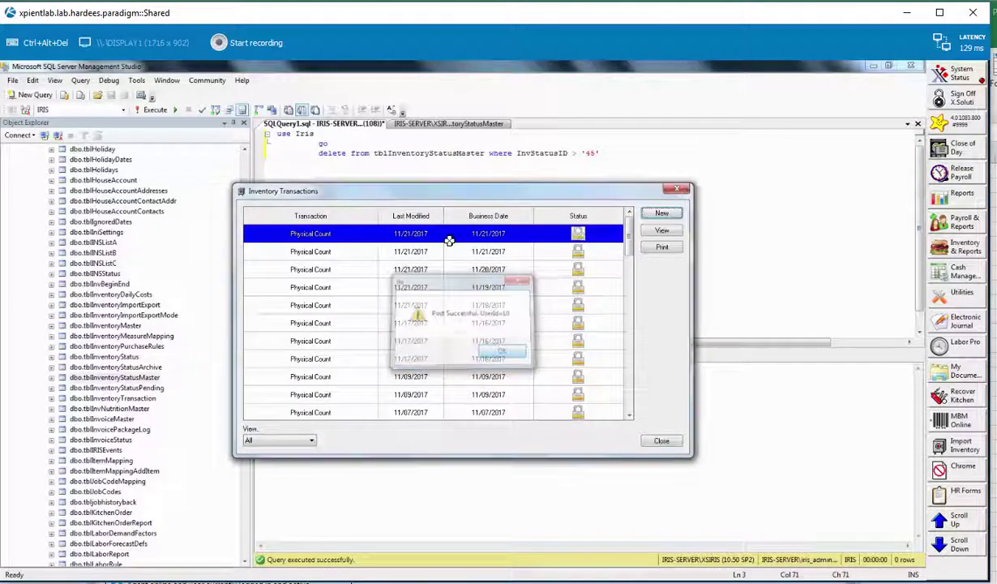
pyautogui.doubleClick(438, 233)
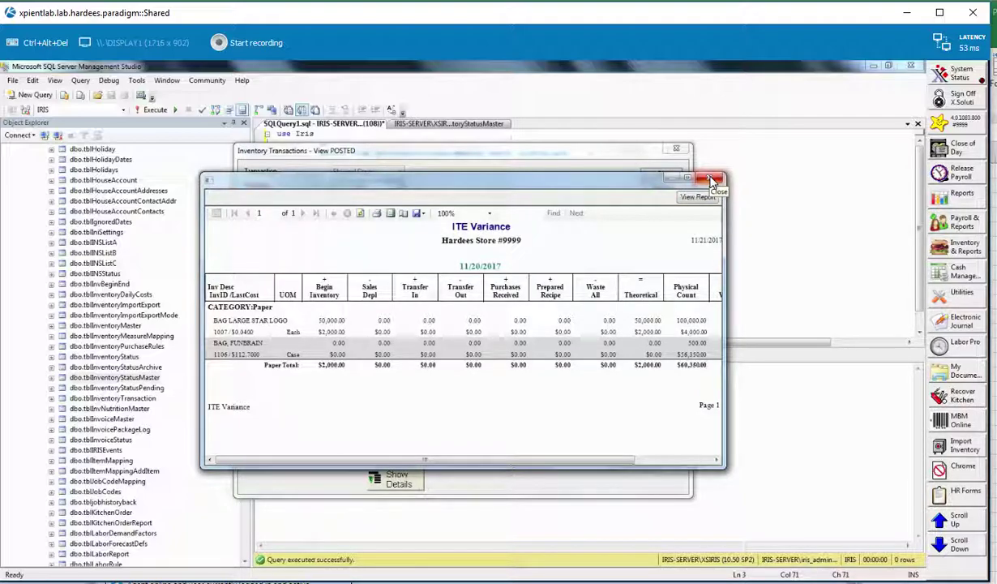
pyautogui.click(711, 180)
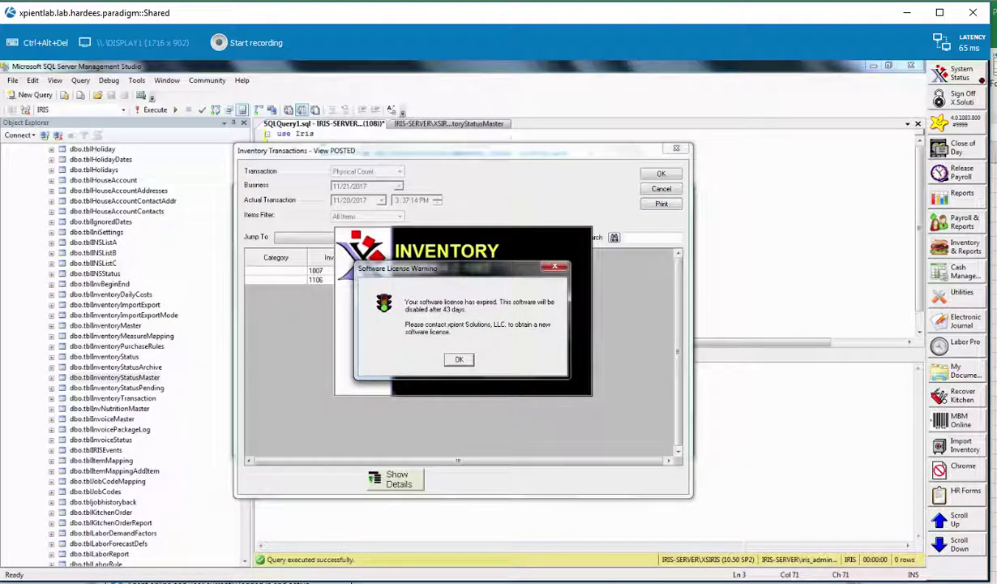
pyautogui.press('Return')
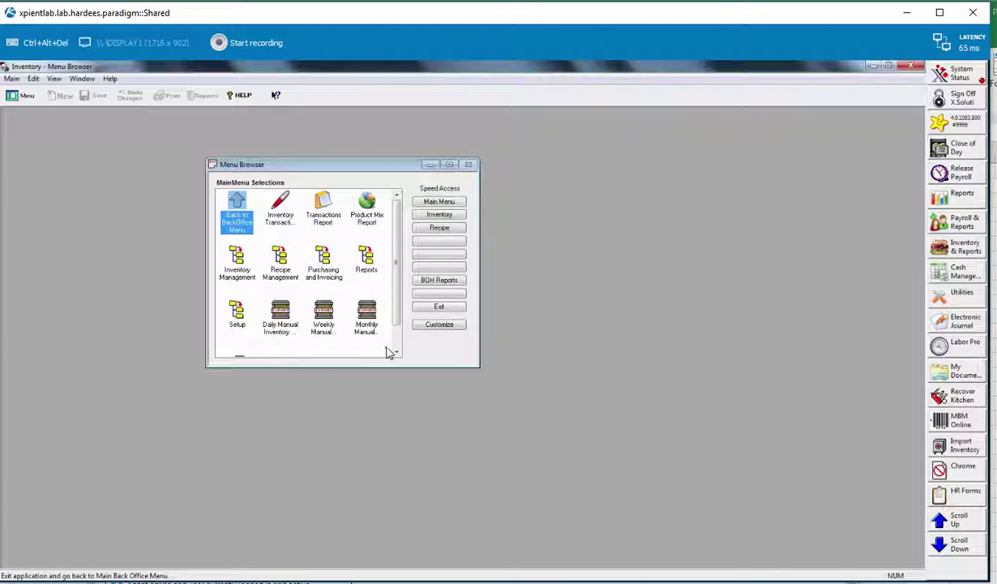
pyautogui.click(243, 207)
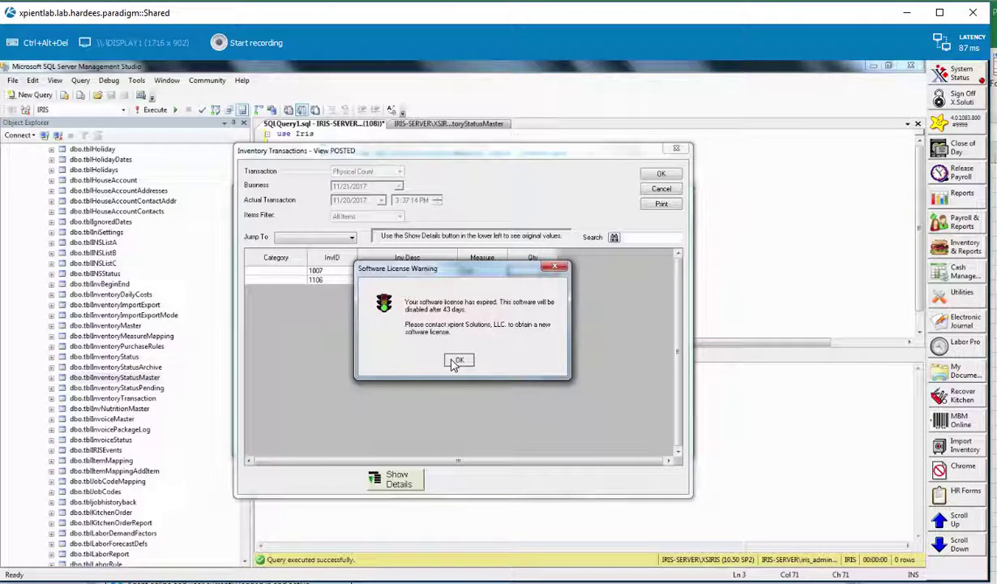
pyautogui.click(456, 362)
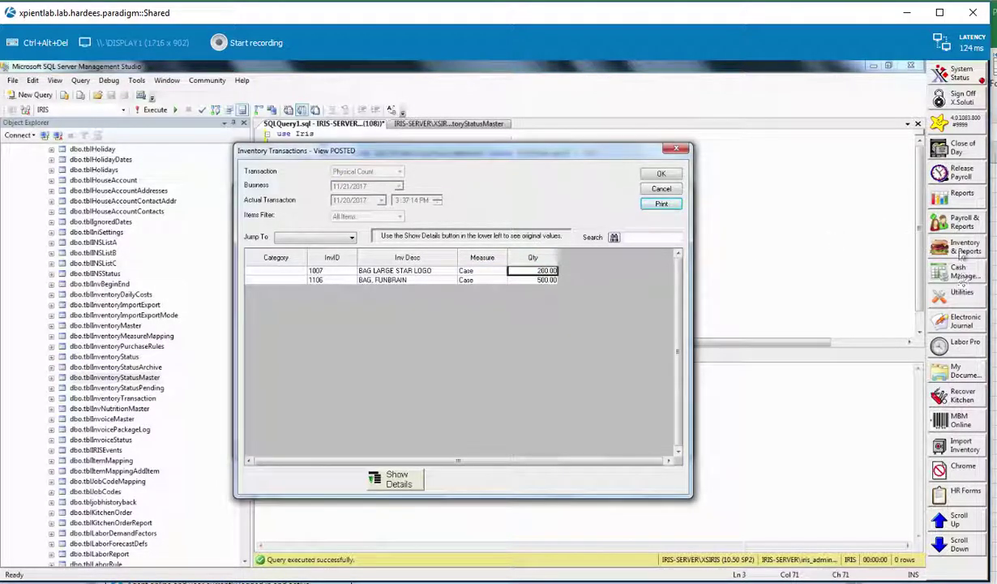
# - Open the back office Reports module, dismissing the license and color scheme prompts, and run the Inventory Usage report
pyautogui.click(958, 194)
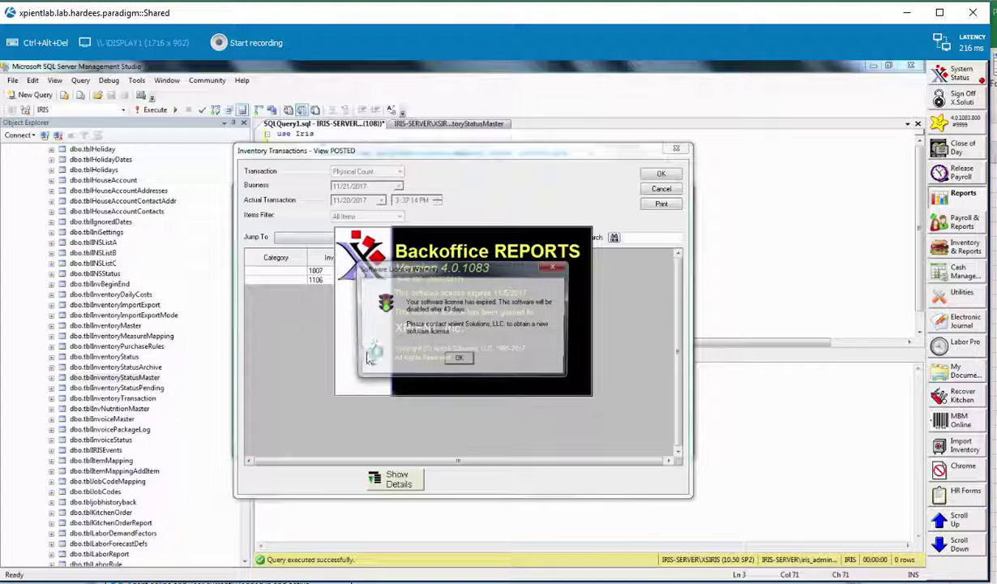
pyautogui.click(459, 357)
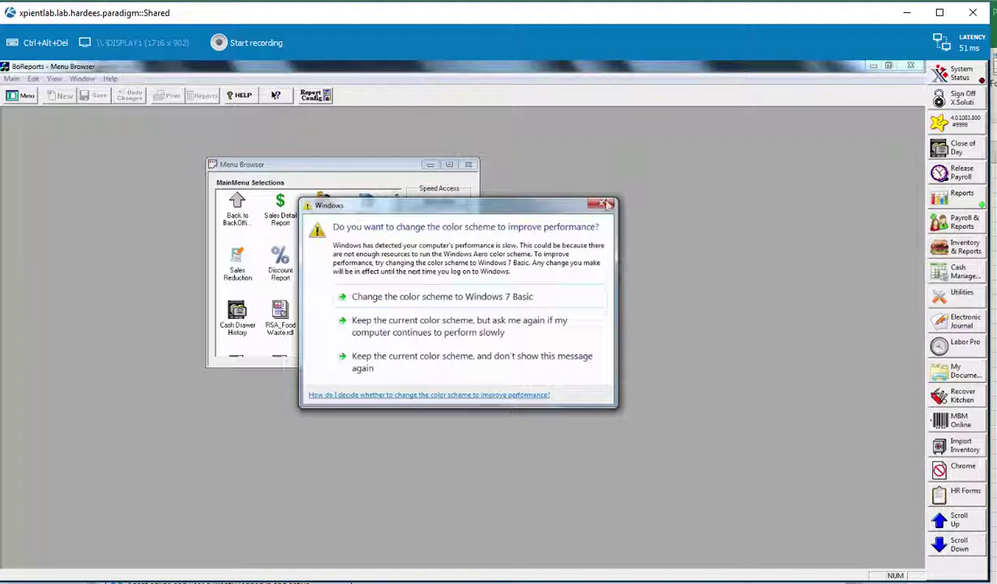
pyautogui.click(373, 324)
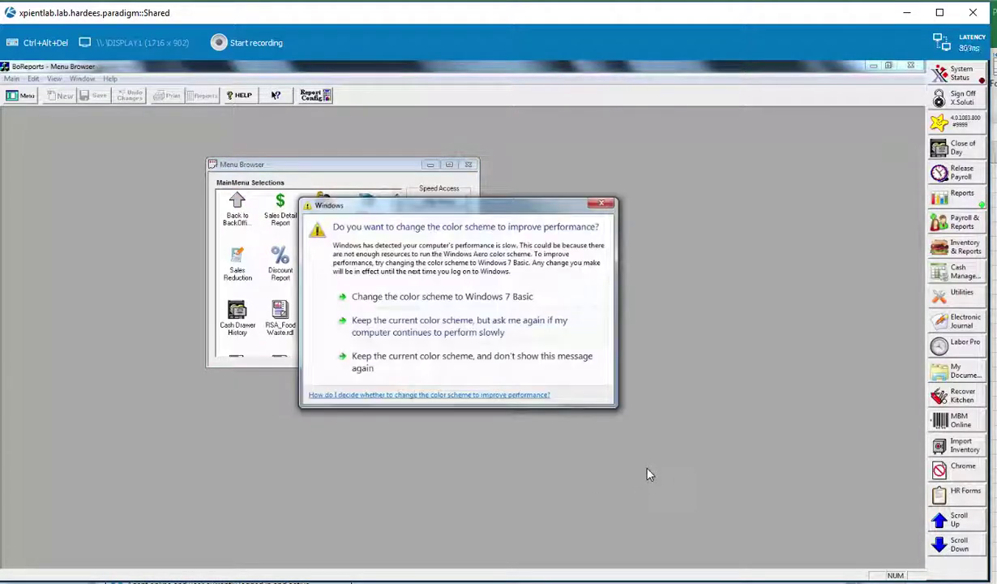
pyautogui.click(590, 207)
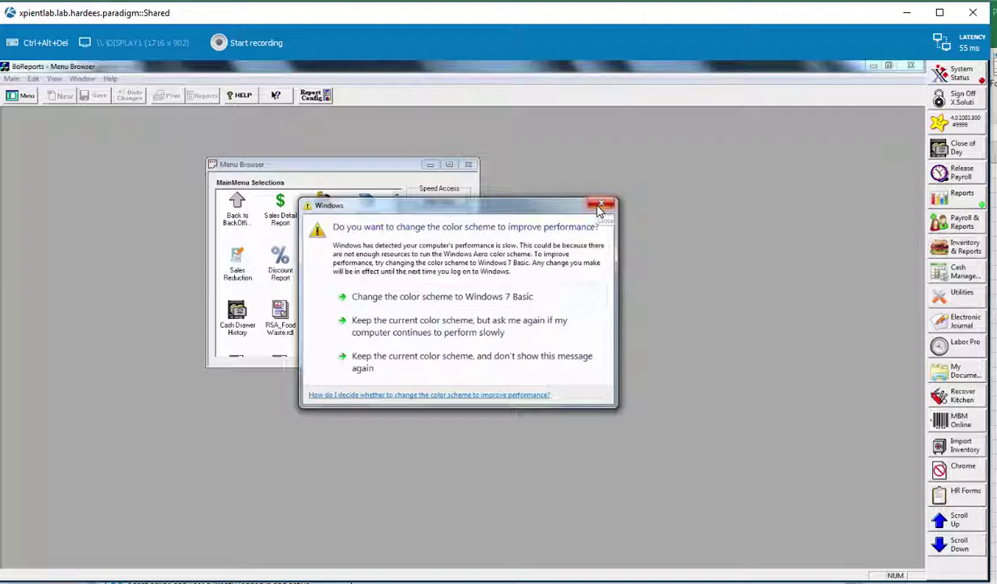
pyautogui.click(600, 208)
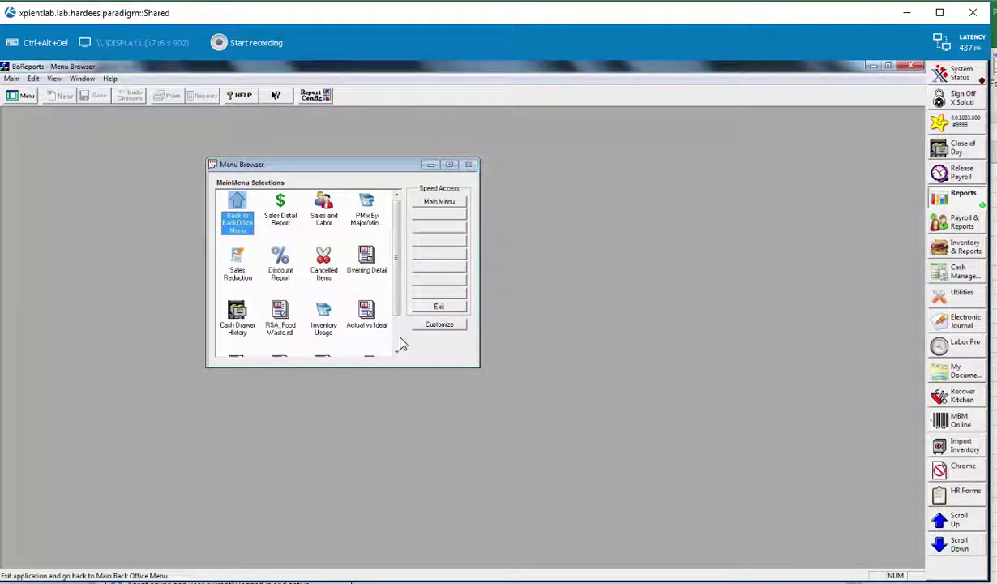
pyautogui.scroll(-2, 387, 330)
pyautogui.doubleClick(326, 270)
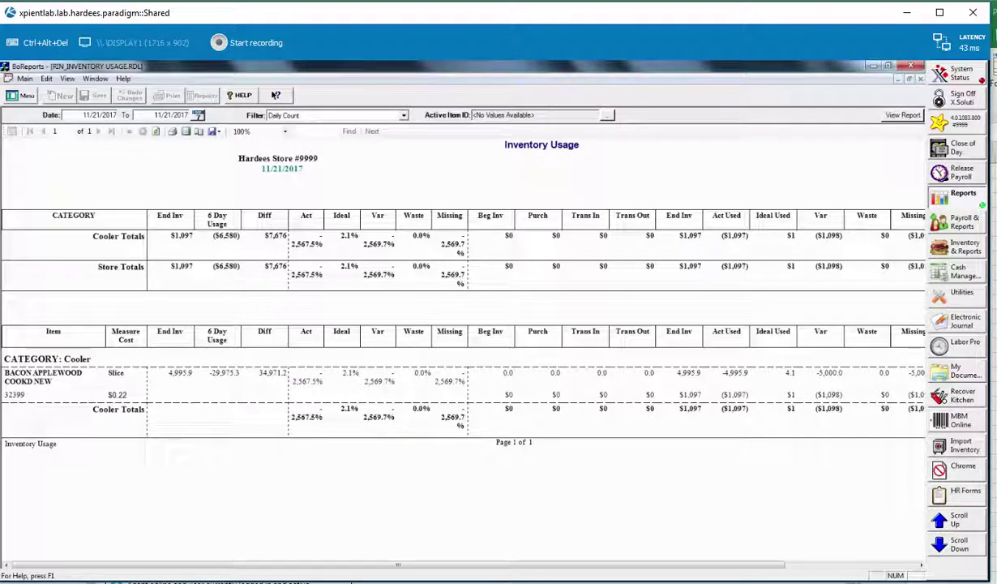
pyautogui.hotkey('alt', 'Tab')
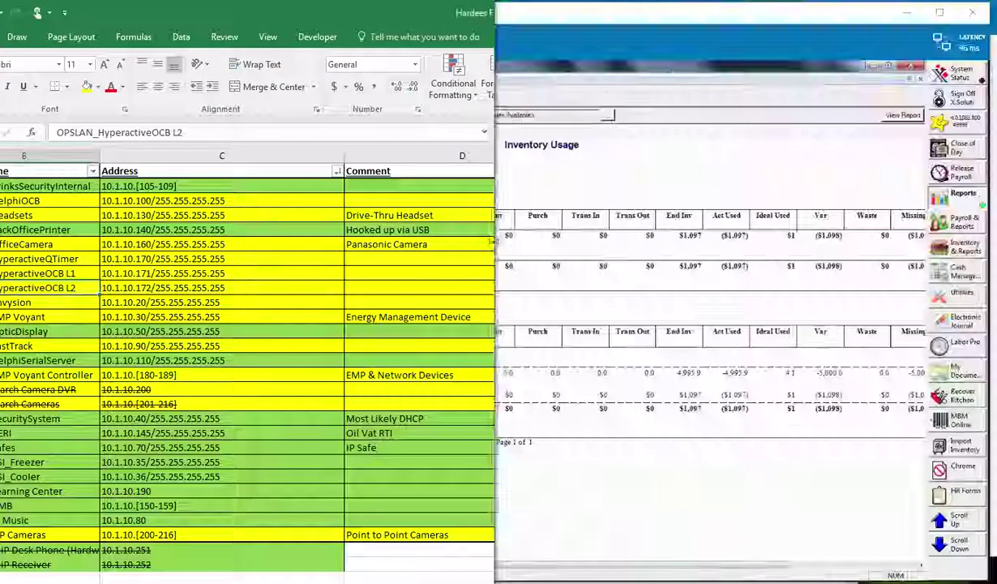
pyautogui.click(628, 222)
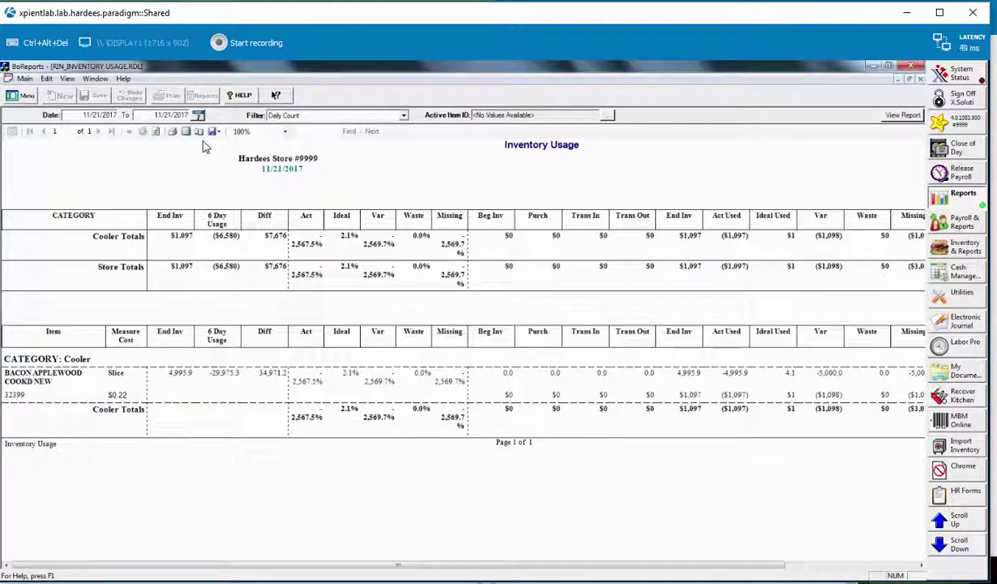
# - Set the Inventory Usage report's filter to All Items and regenerate the report
pyautogui.click(403, 115)
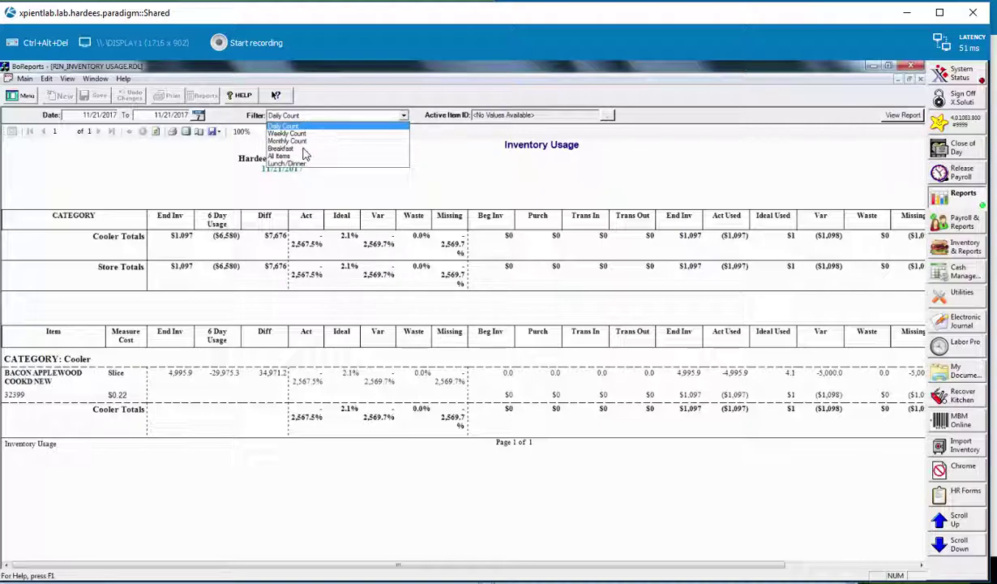
pyautogui.click(301, 156)
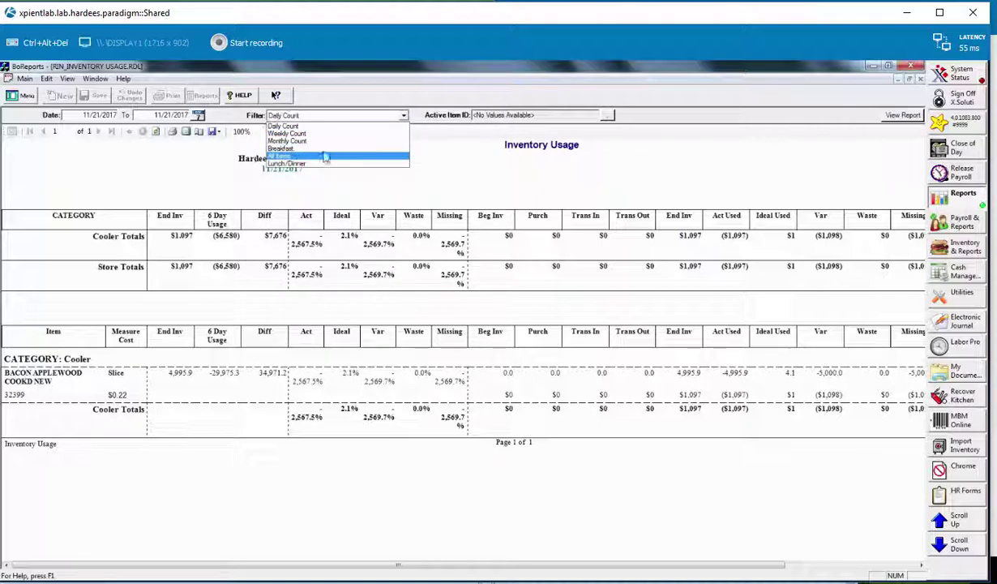
pyautogui.click(889, 122)
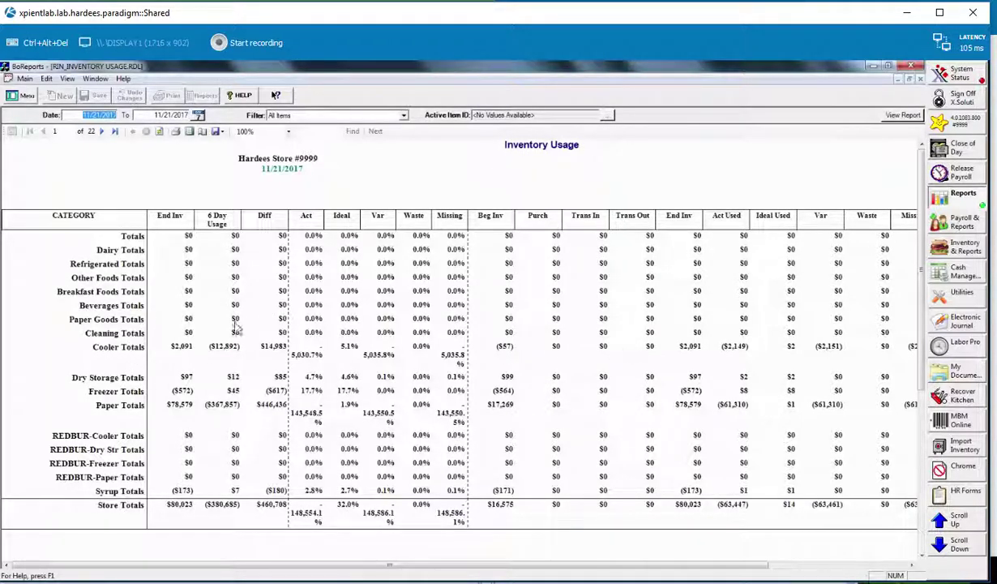
# - Search the Inventory Usage report for "bag, fun"
pyautogui.click(303, 132)
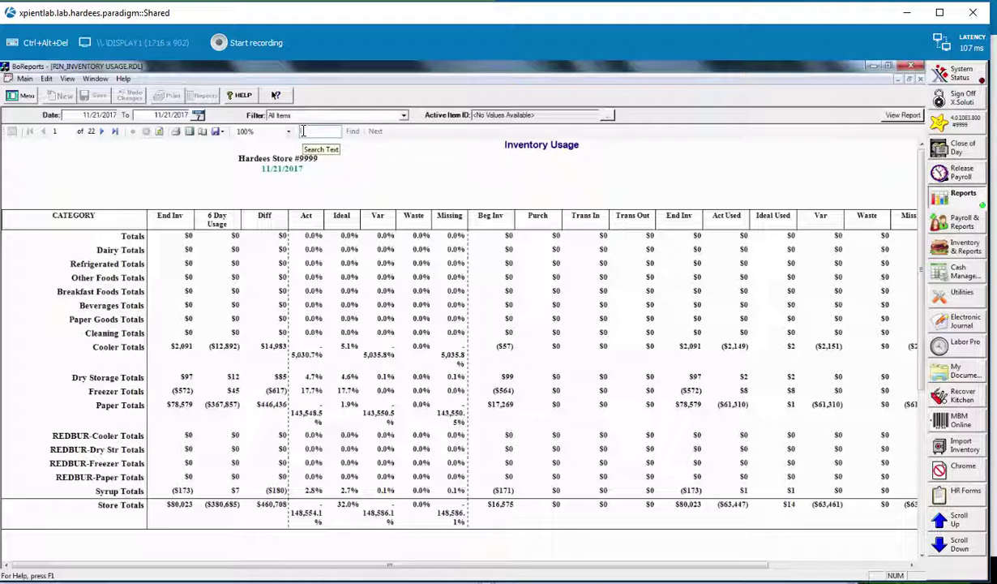
pyautogui.click(302, 131)
pyautogui.write('bag, fun')
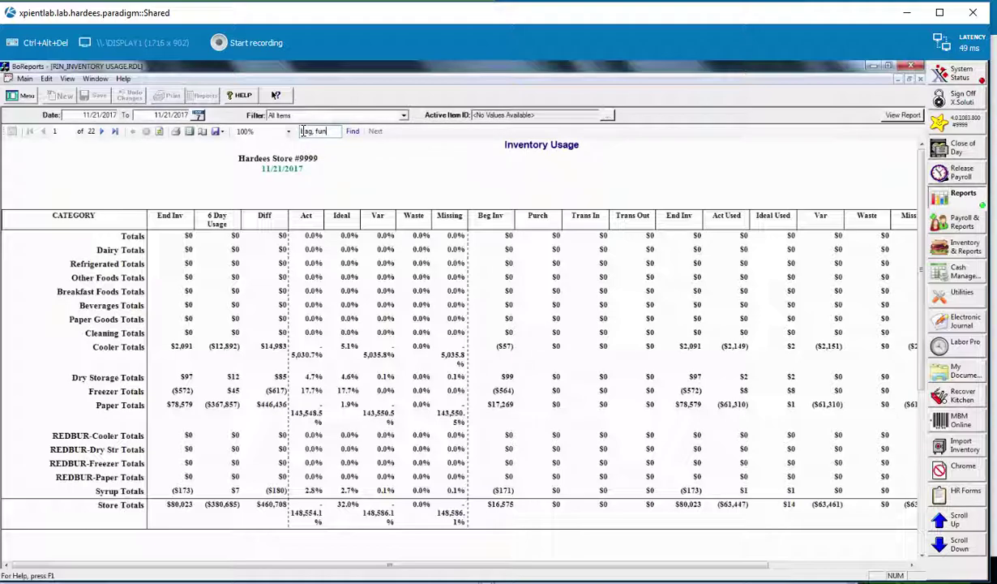
pyautogui.click(352, 131)
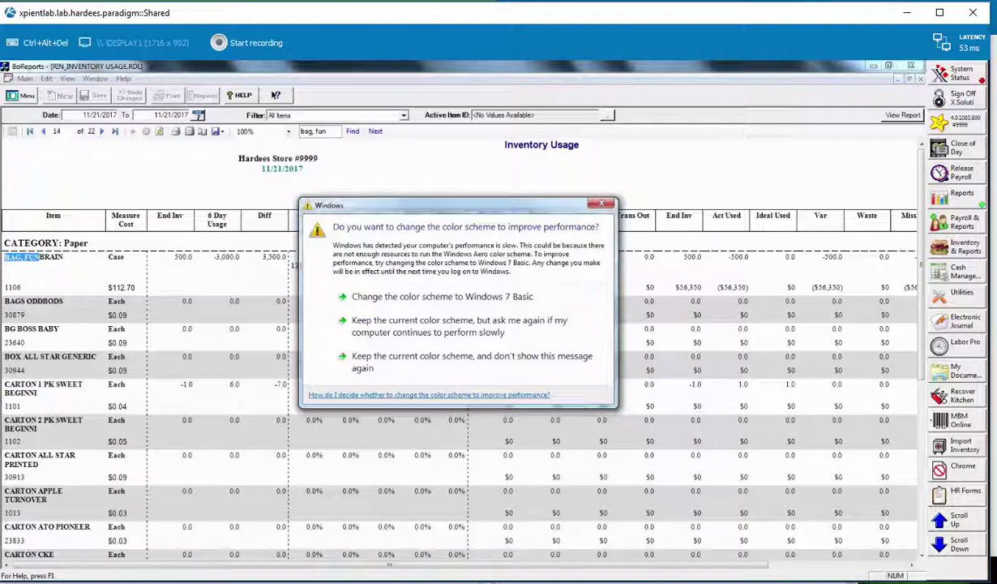
# - Regenerate the Inventory Usage report with both dates set to 11/20/2017 and find "bag, fun" in it again
pyautogui.click(598, 200)
pyautogui.click(198, 116)
pyautogui.click(161, 209)
pyautogui.click(279, 209)
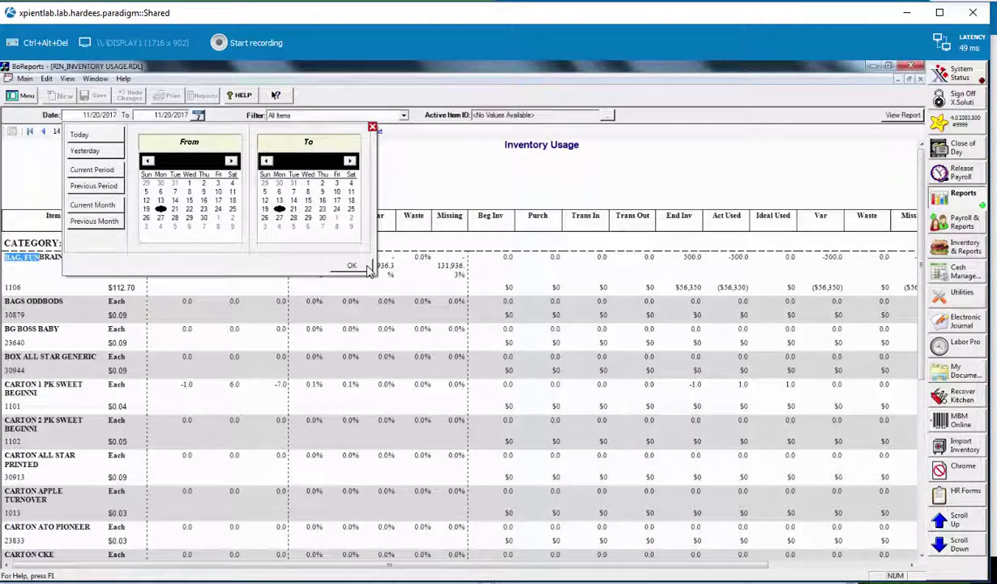
pyautogui.click(363, 266)
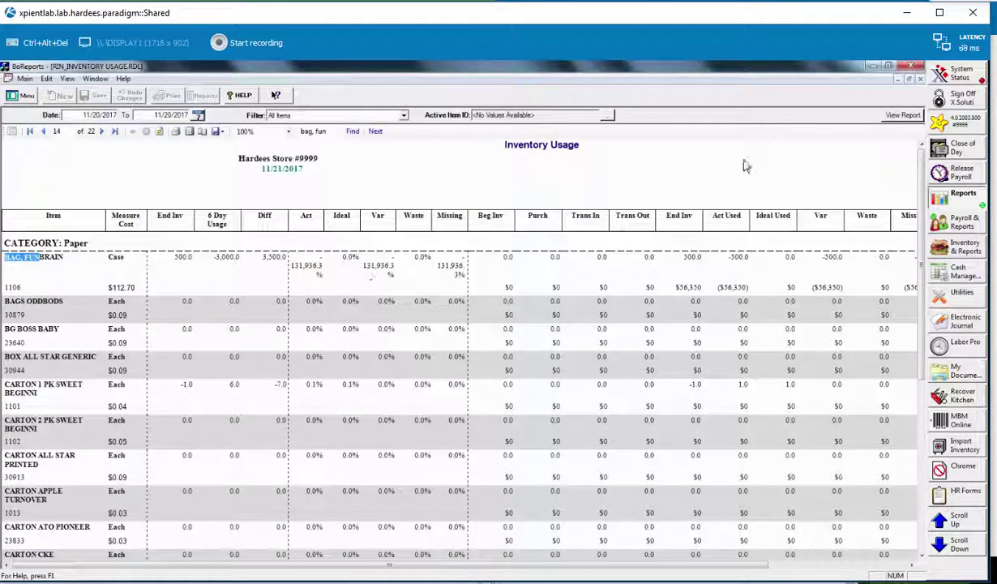
pyautogui.click(901, 118)
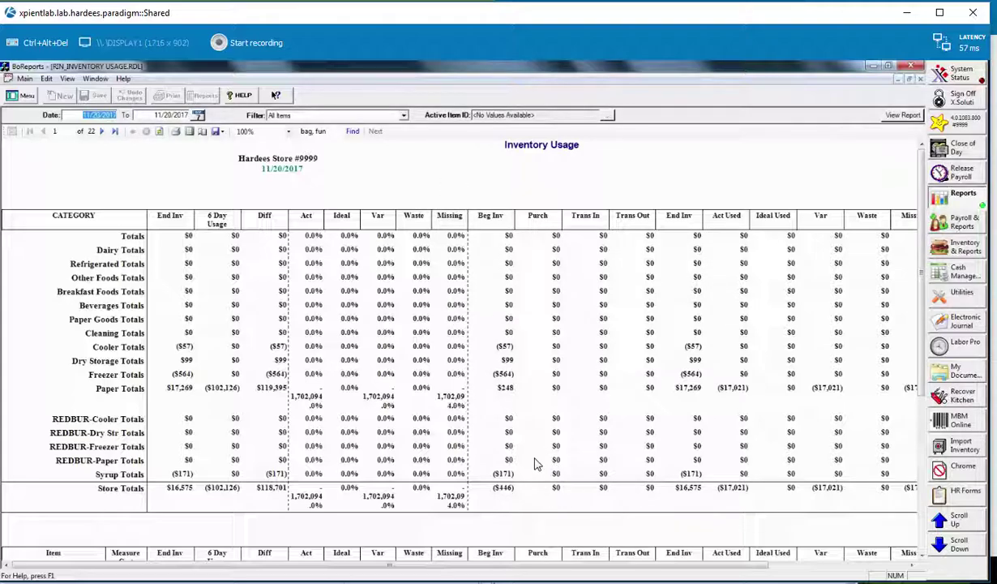
pyautogui.click(352, 132)
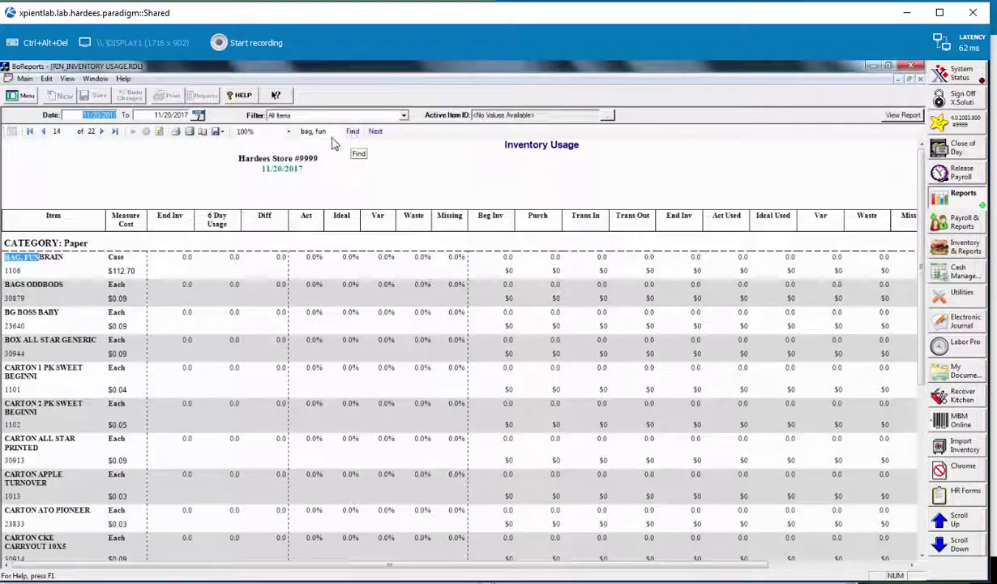